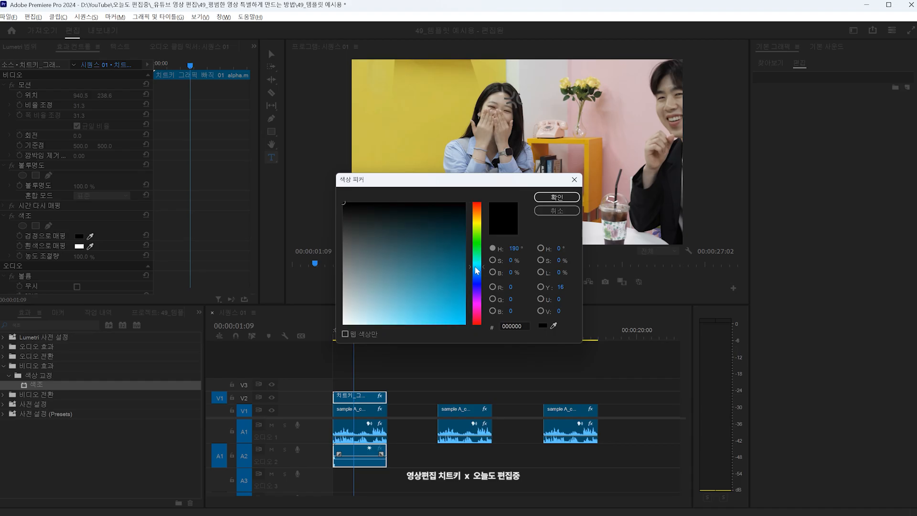
- Map black to a vivid blue in the 색조 effect on the 빠직 01 alpha clip, and play back the first section to check it
left_click_drag(459, 320, 470, 338)
left_click(476, 279)
left_click(566, 197)
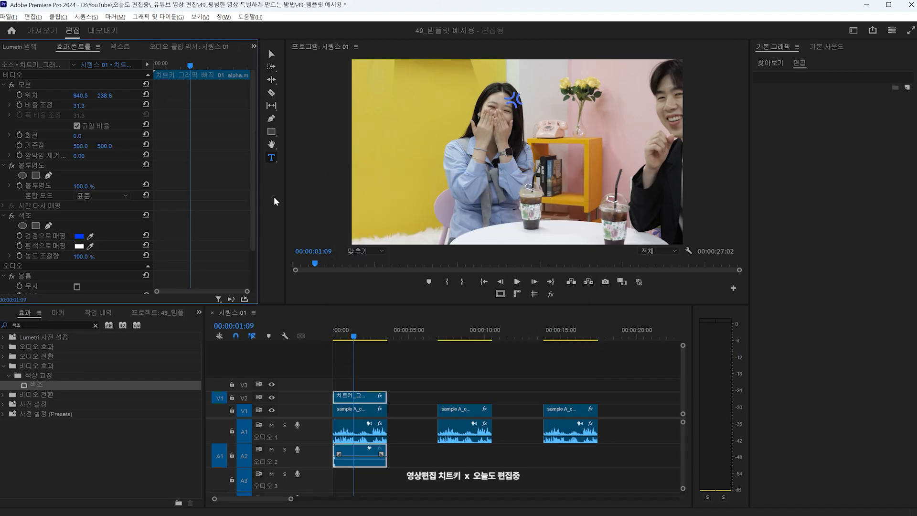
key("space")
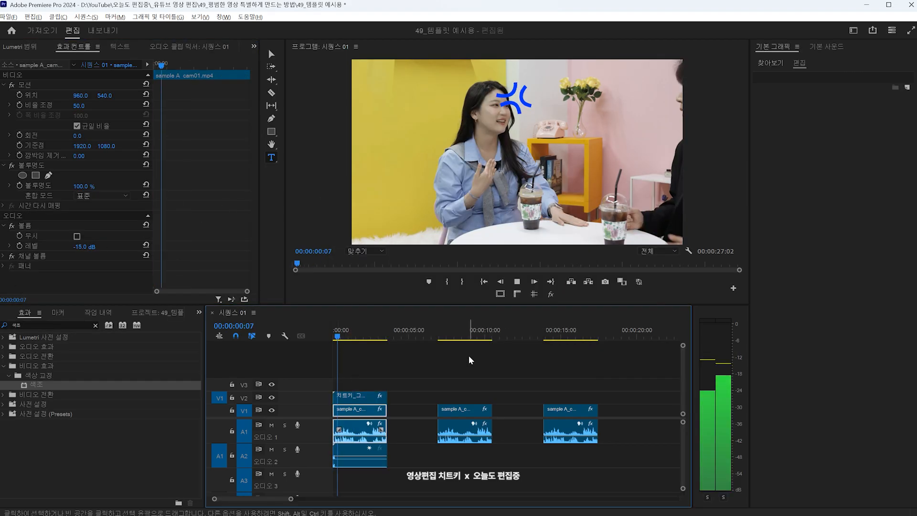
key("space")
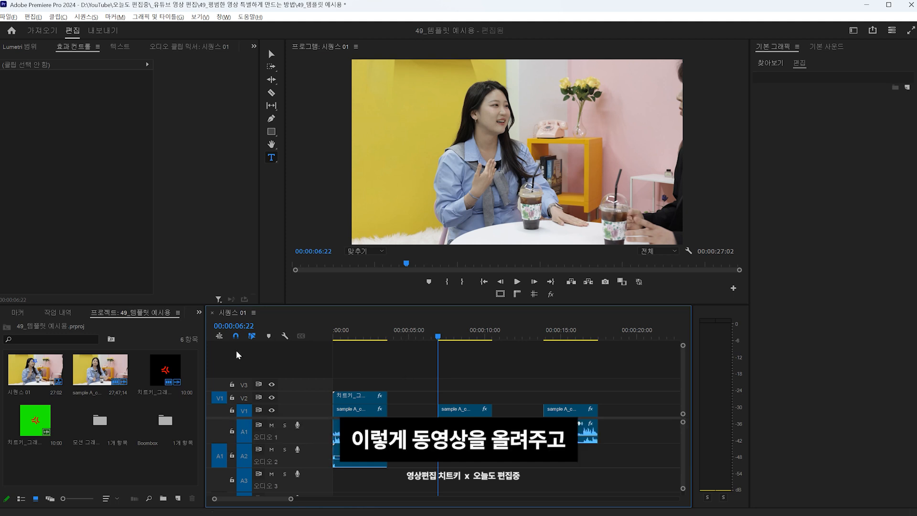
- Place the 치트키_그래픽_빠직_01_green.mp4 clip on V2 at 00:00:06:22 and apply the 울트라 키 effect to it
left_click(36, 417)
left_click_drag(195, 381, 468, 403)
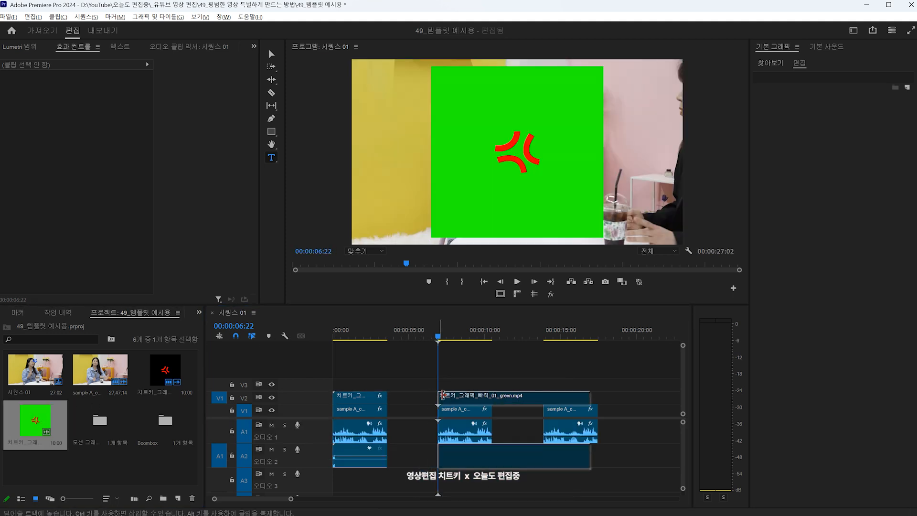
left_click(199, 312)
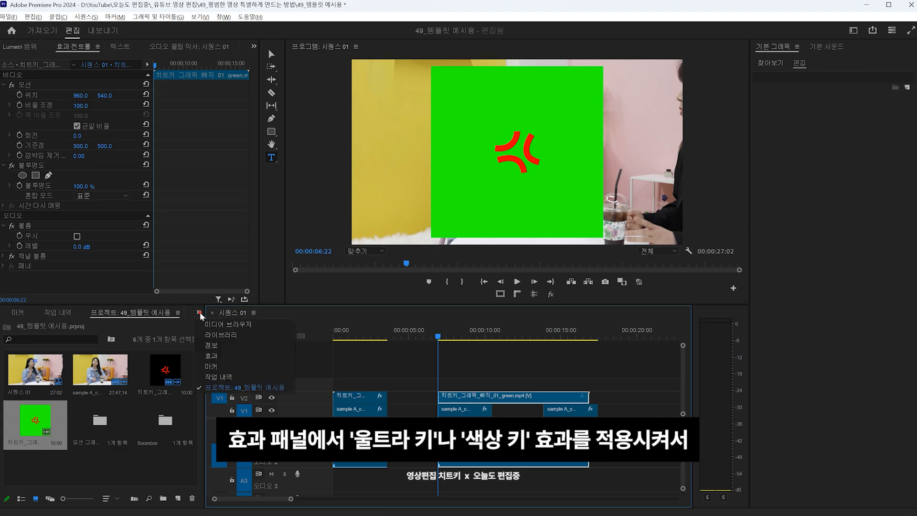
left_click(218, 354)
type("울트라 키")
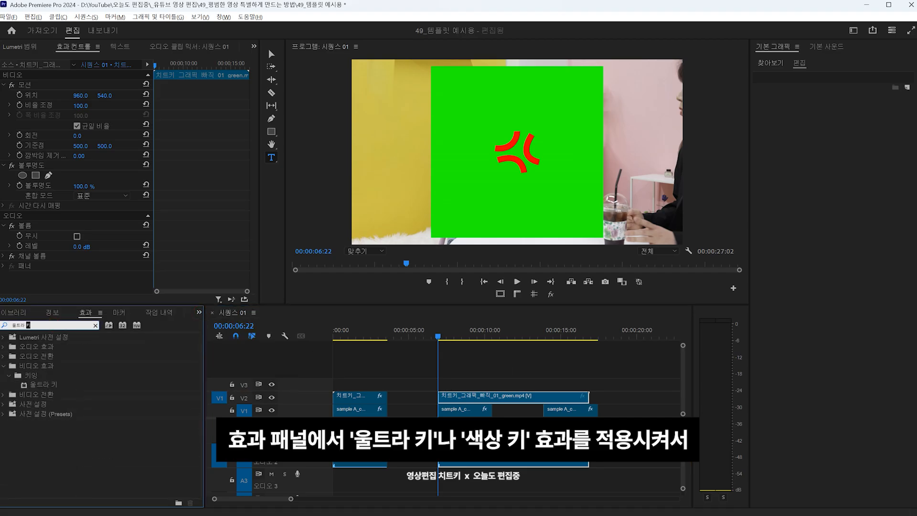
left_click_drag(38, 384, 460, 397)
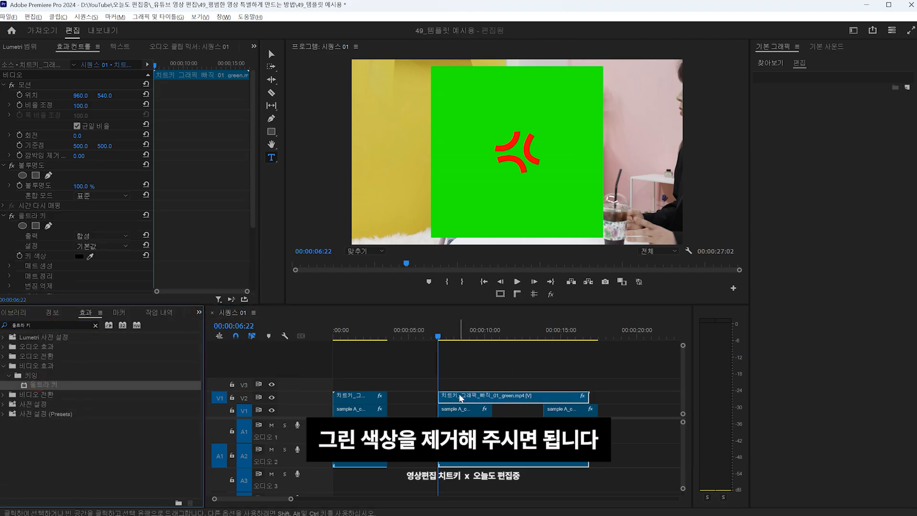
- Key out the clip's green background by sampling it as the 울트라 키 key color, and set the matte generation 투명도 to 75
scroll(42, 157, "down", 3)
left_click(42, 158)
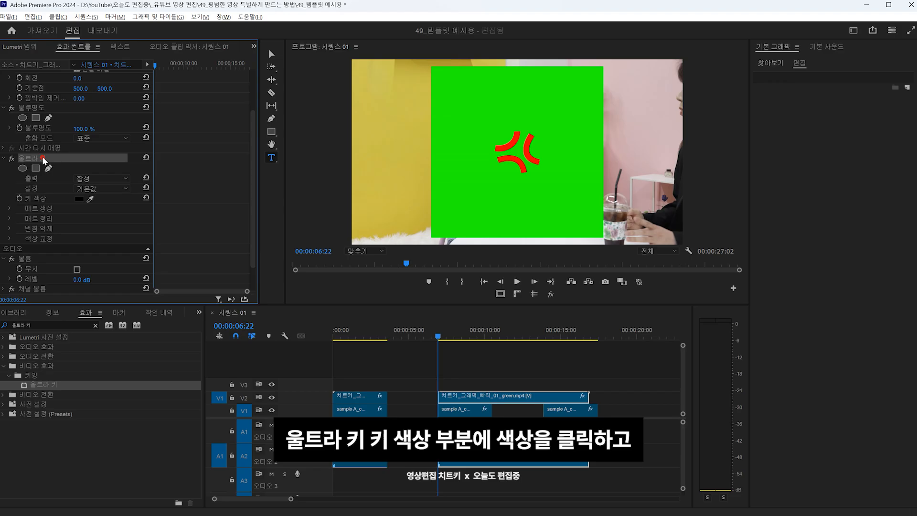
left_click(51, 200)
left_click(90, 198)
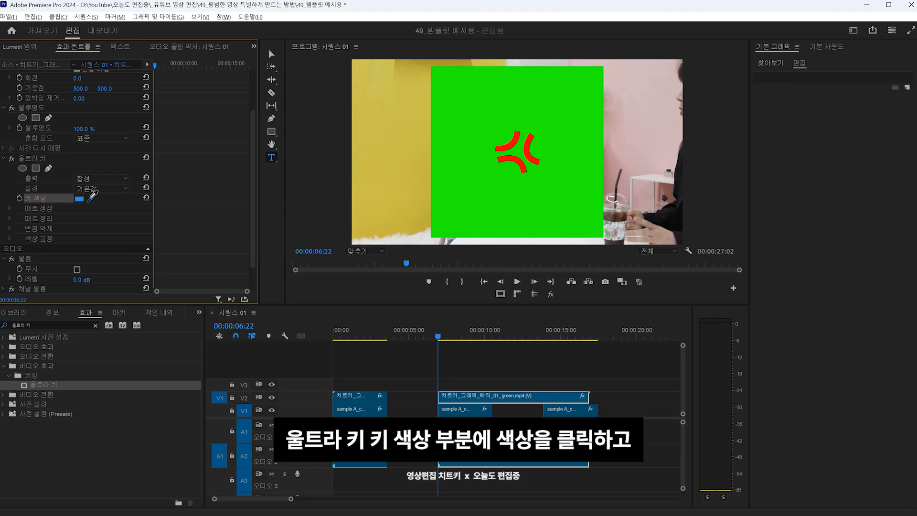
left_click(475, 173)
left_click(476, 173)
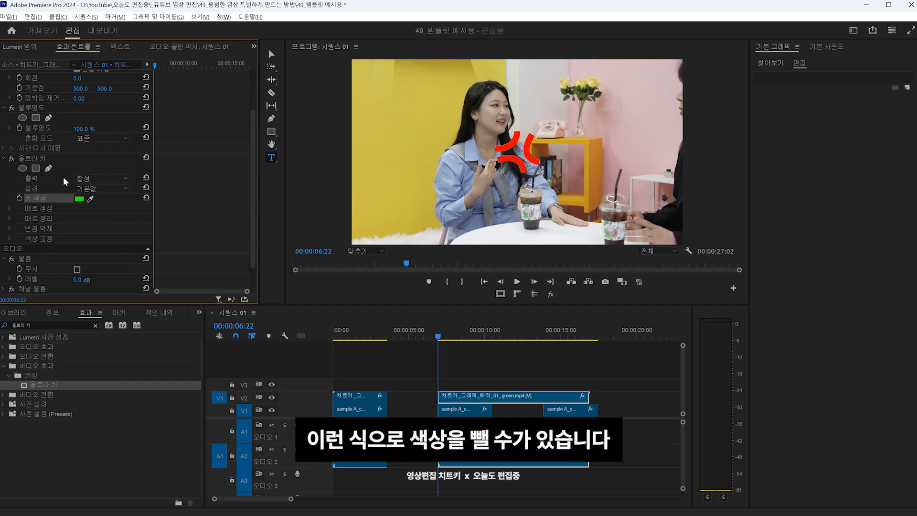
left_click(47, 207)
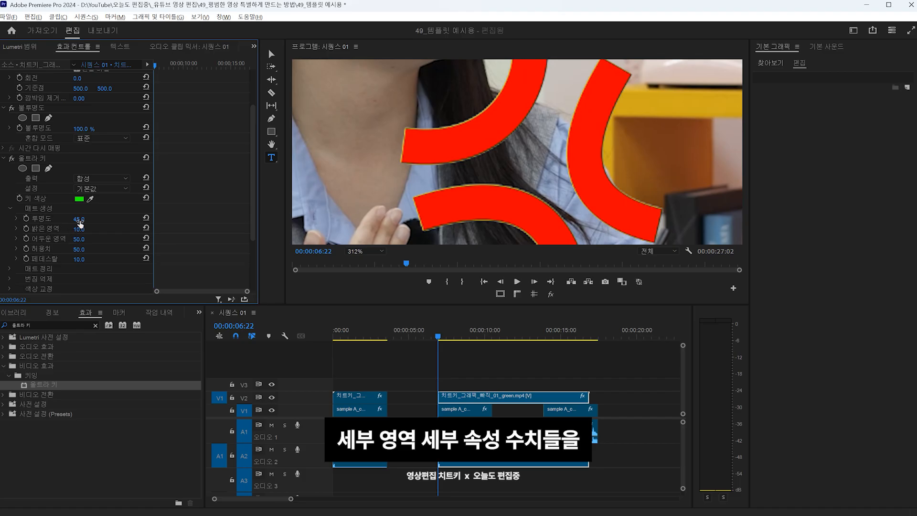
left_click_drag(80, 222, 122, 217)
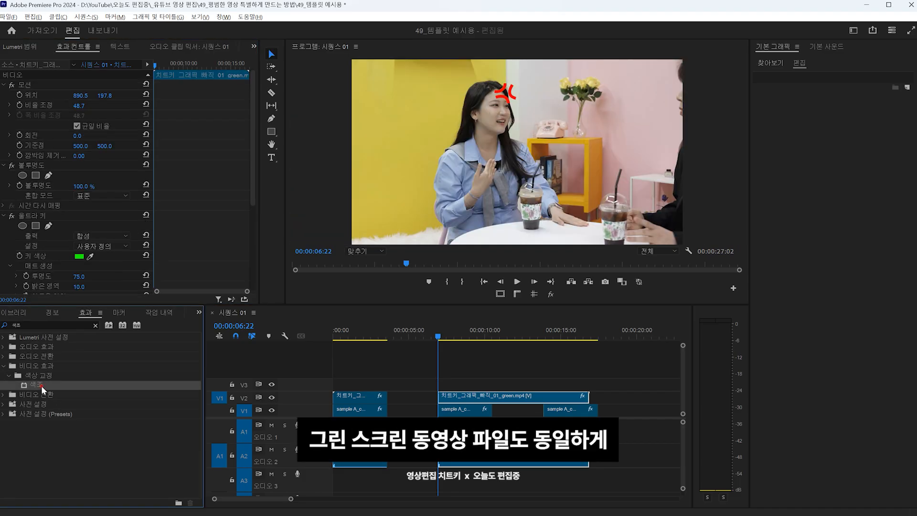
- Apply the 색조 effect to the green-screen clip and map both black and white to the same bluish purple
left_click_drag(42, 389, 482, 398)
scroll(82, 221, "down", 5)
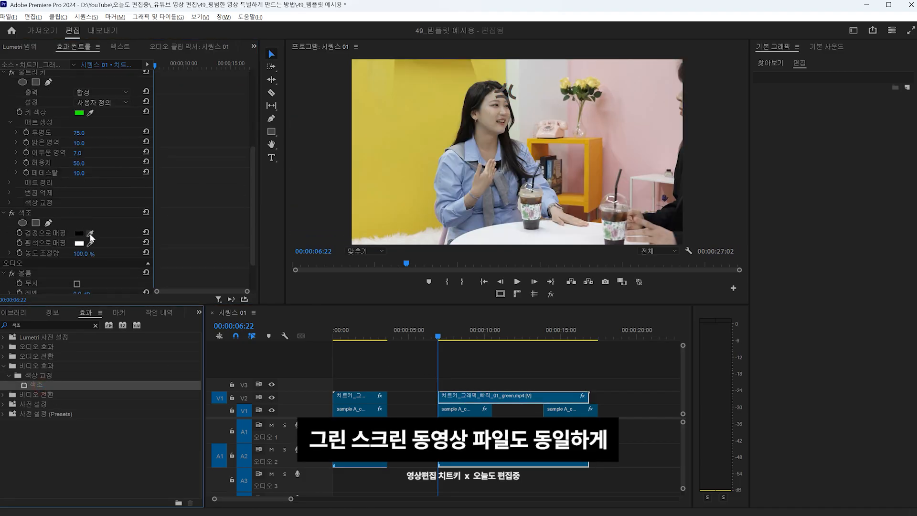
left_click(82, 233)
left_click_drag(455, 289, 466, 325)
left_click_drag(478, 266, 480, 289)
left_click(557, 196)
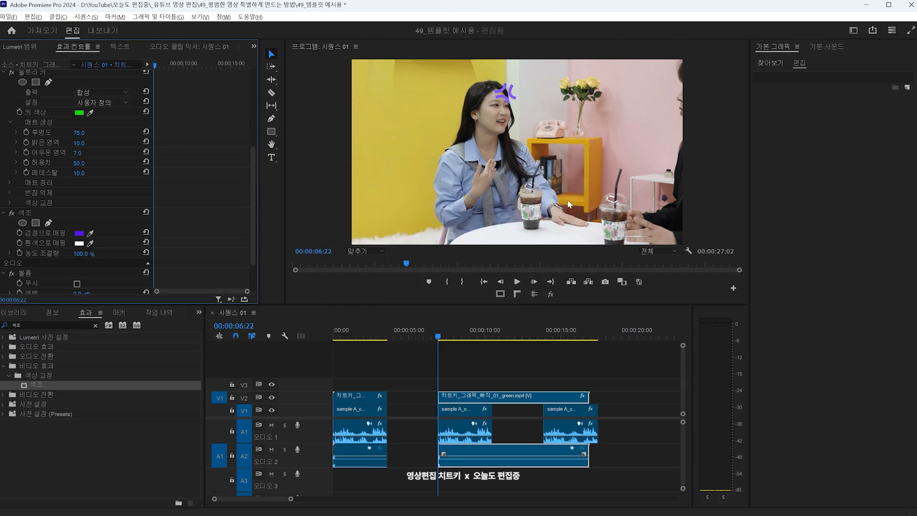
left_click(90, 243)
left_click(79, 233)
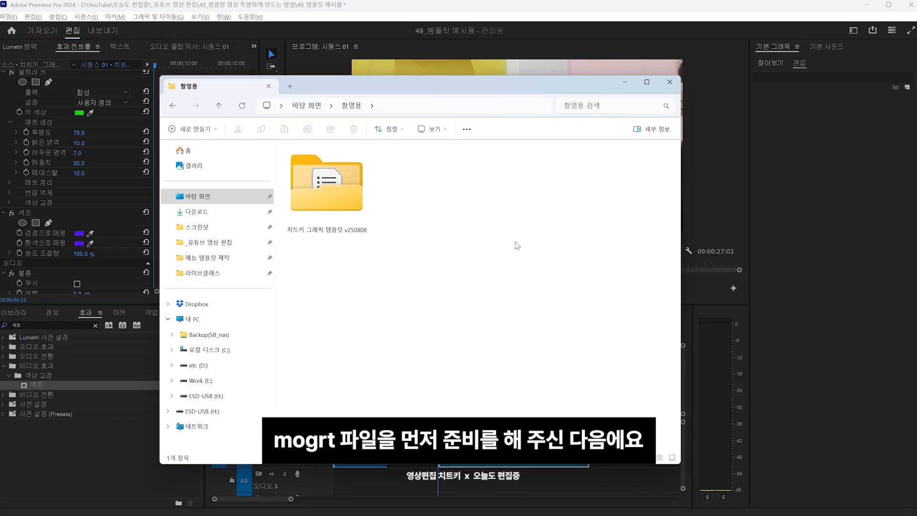
- Switch to File Explorer and look through the contents of the 치트키 그래픽 템플릿 v250808 folder
double_click(370, 189)
scroll(374, 201, "down", 5)
scroll(374, 201, "down", 5)
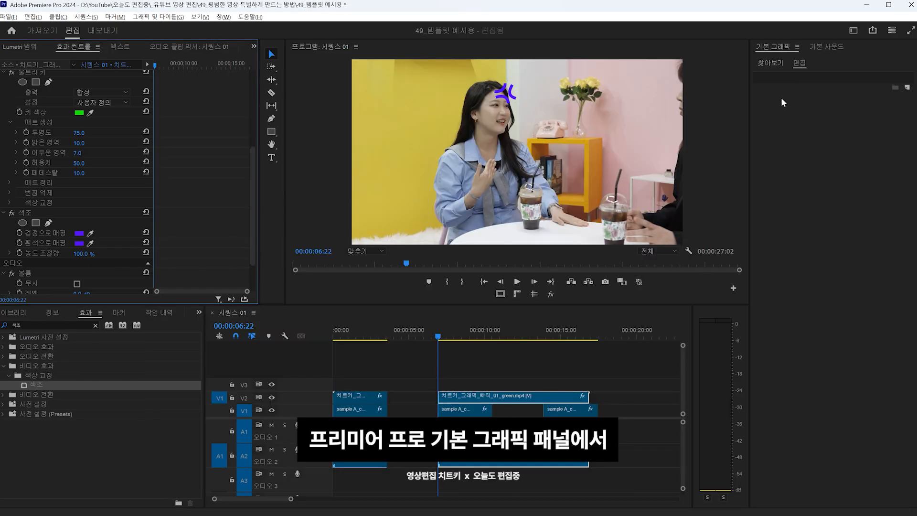
- Back in Premiere Pro, add the 치트키 그래픽 템플릿 v250808 folder to the local templates and filter the template list to it
left_click(771, 63)
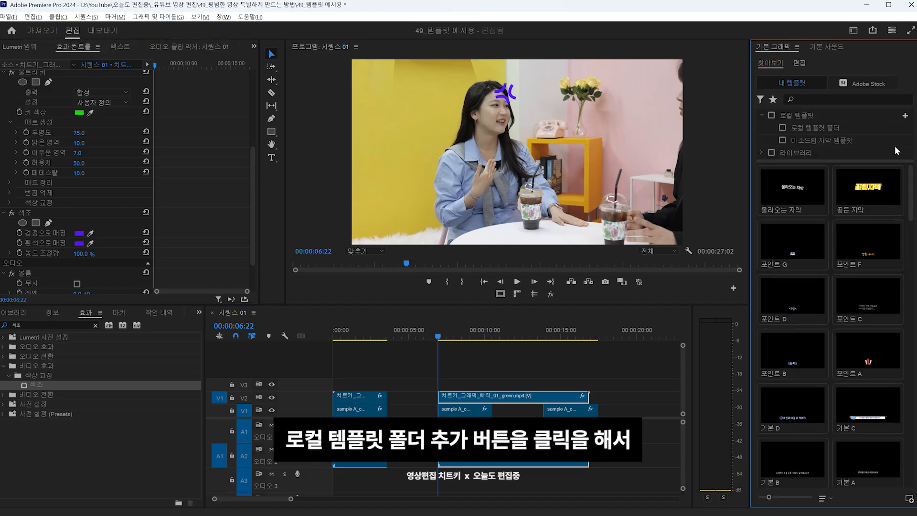
left_click(905, 116)
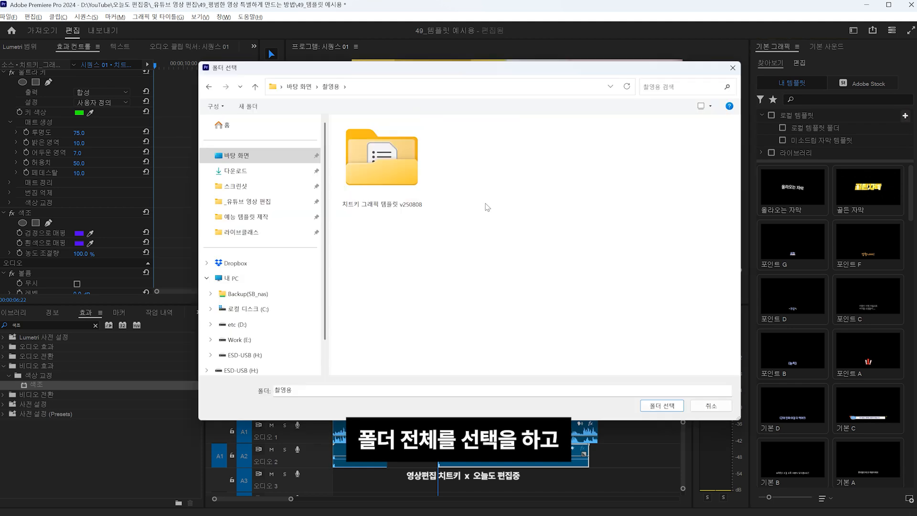
left_click(382, 160)
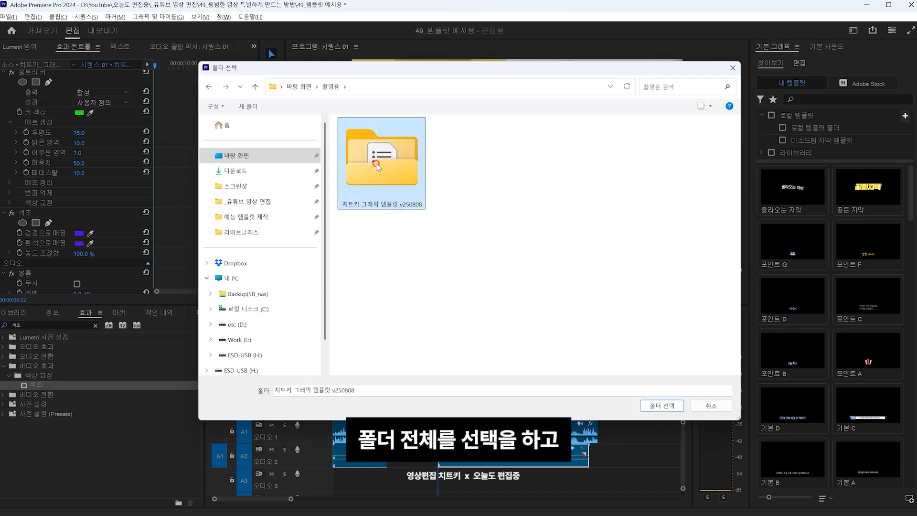
left_click(669, 406)
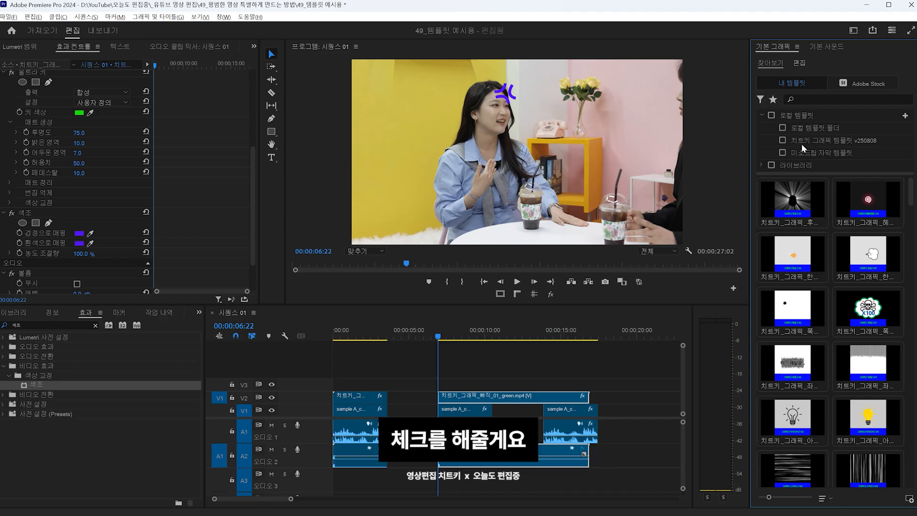
left_click(783, 141)
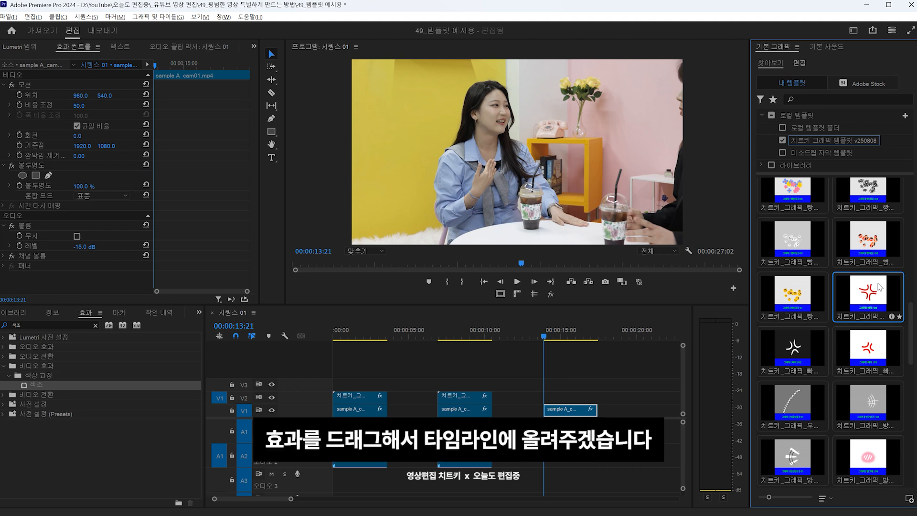
- Place the 치트키_그래픽_빠직_03 template on V2 at 00:00:13:21 above the third sample clip and set its template title to Off
left_click_drag(873, 293, 548, 397)
scroll(531, 385, "down", 3)
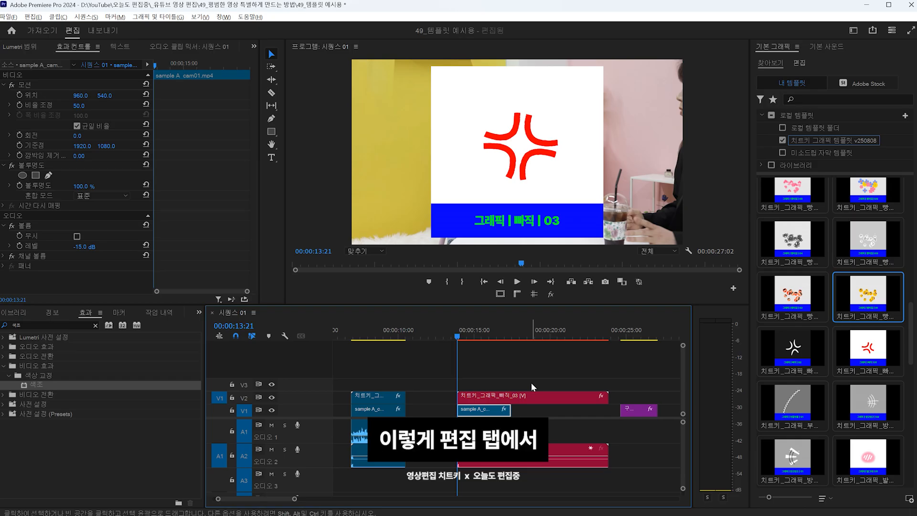
left_click(534, 399)
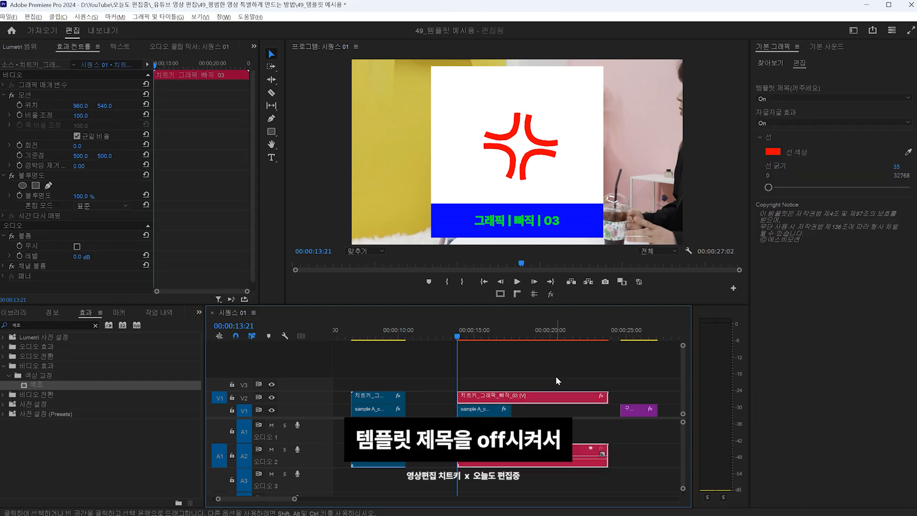
left_click(843, 97)
left_click(835, 115)
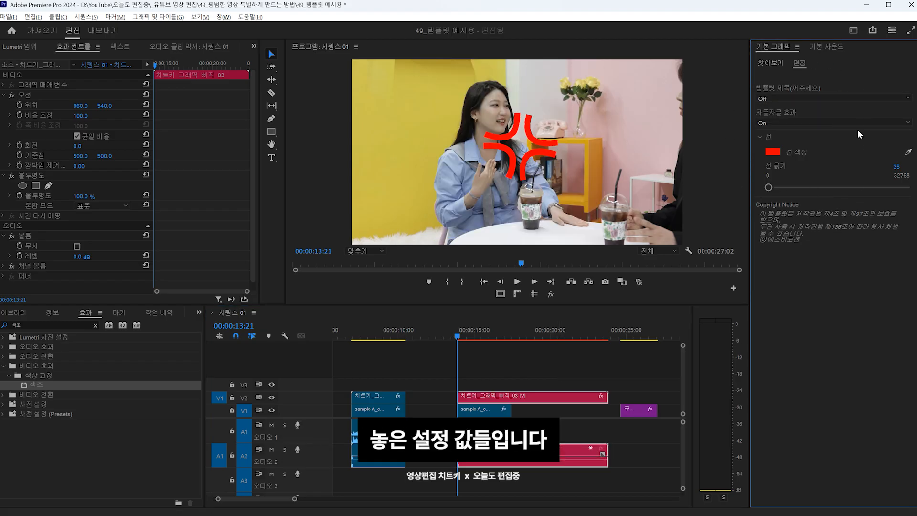
- Scale the 빠직_03 graphic to about 37% and position it on the woman's head at about 695, 247, previewing the result
left_click(532, 401)
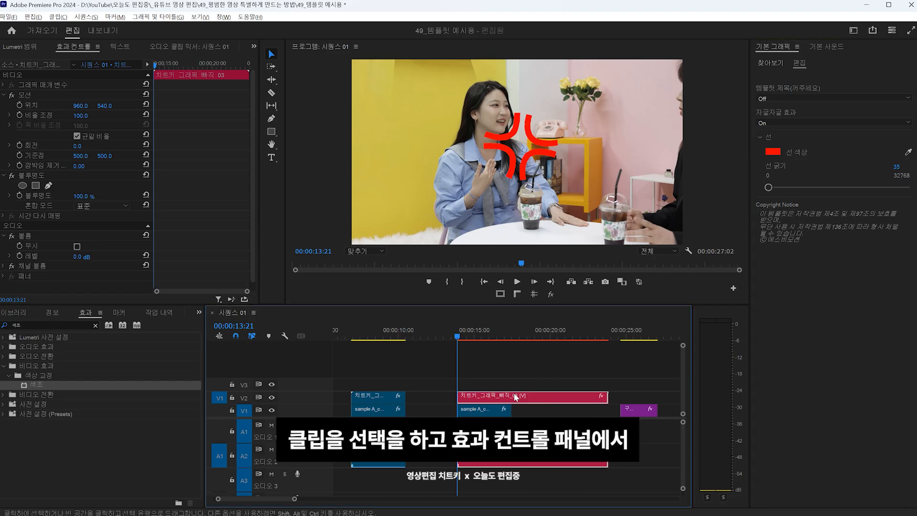
left_click(31, 105)
left_click_drag(430, 64, 458, 94)
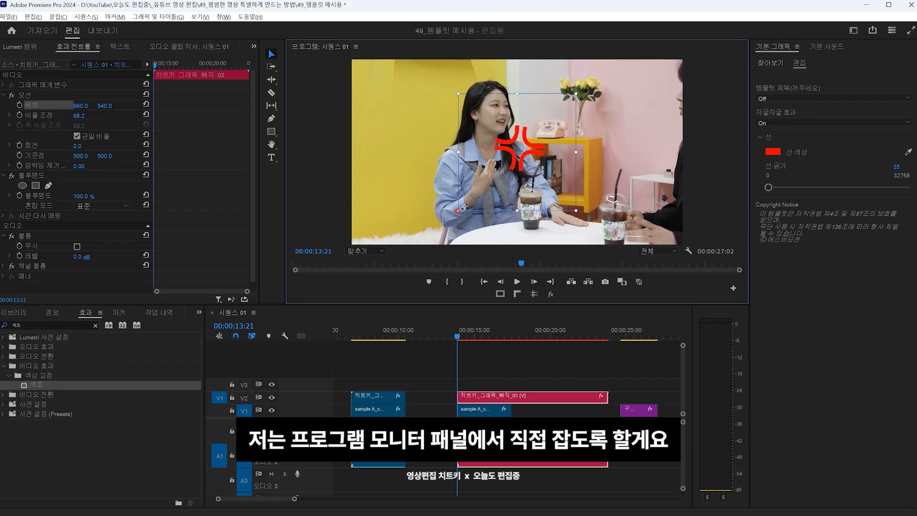
left_click_drag(459, 211, 477, 192)
left_click_drag(529, 163, 486, 115)
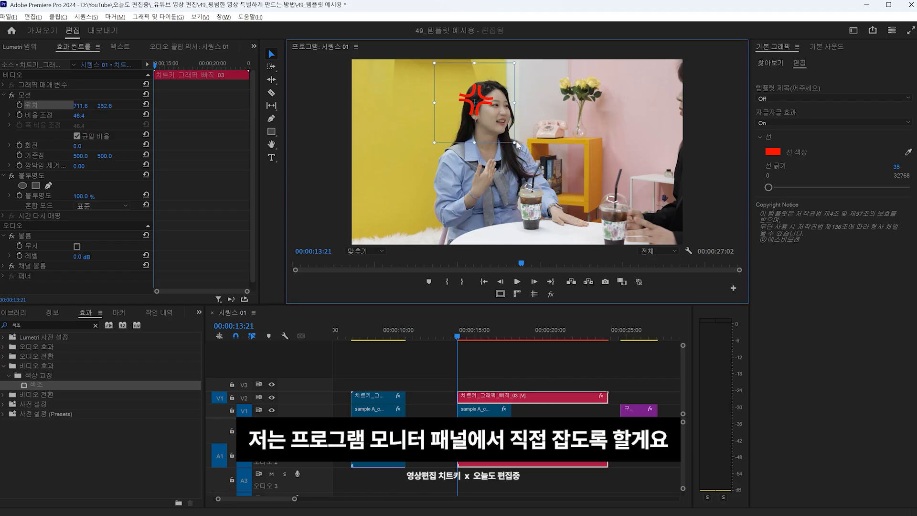
left_click_drag(514, 142, 506, 134)
left_click(494, 359)
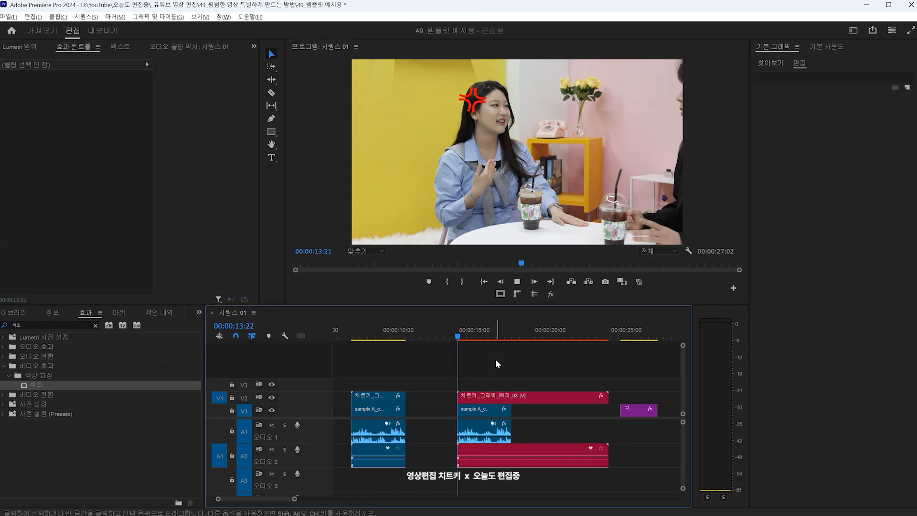
key("space")
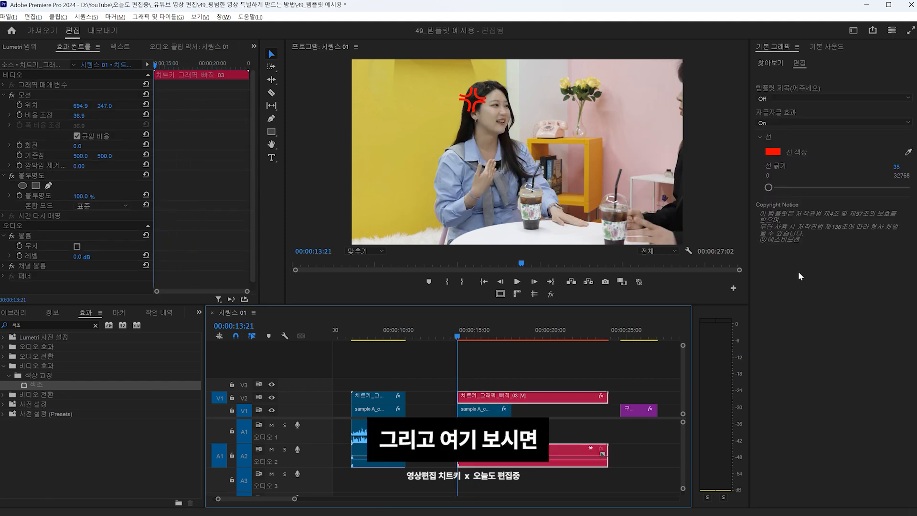
- Change the 빠직_03 graphic's line color to blue 0004FF
left_click(772, 152)
left_click_drag(481, 234, 479, 277)
left_click(480, 282)
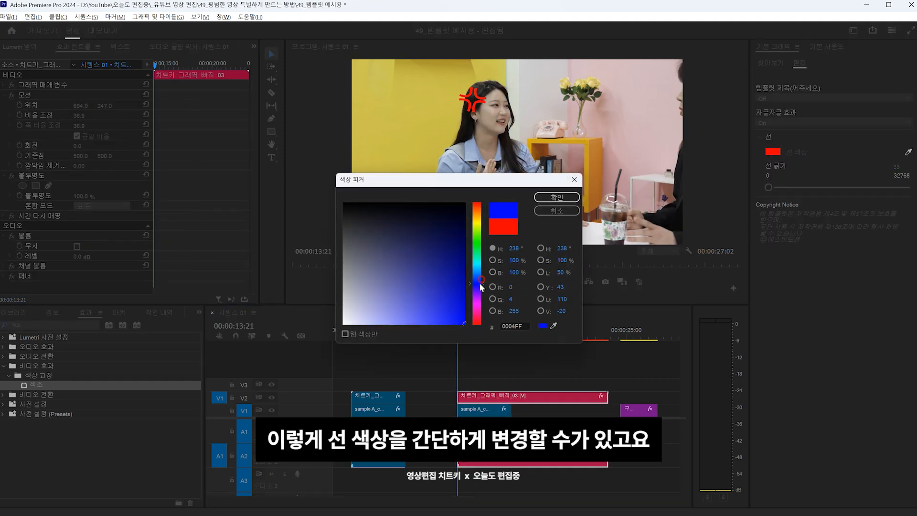
left_click(556, 196)
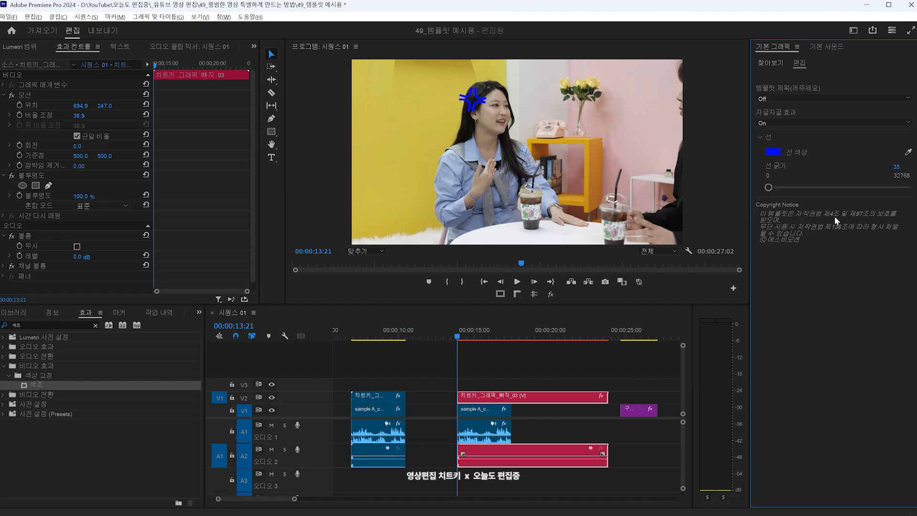
- Try a line thickness of 50 on the 빠직_03 graphic
left_click(897, 168)
type("50")
key("Return")
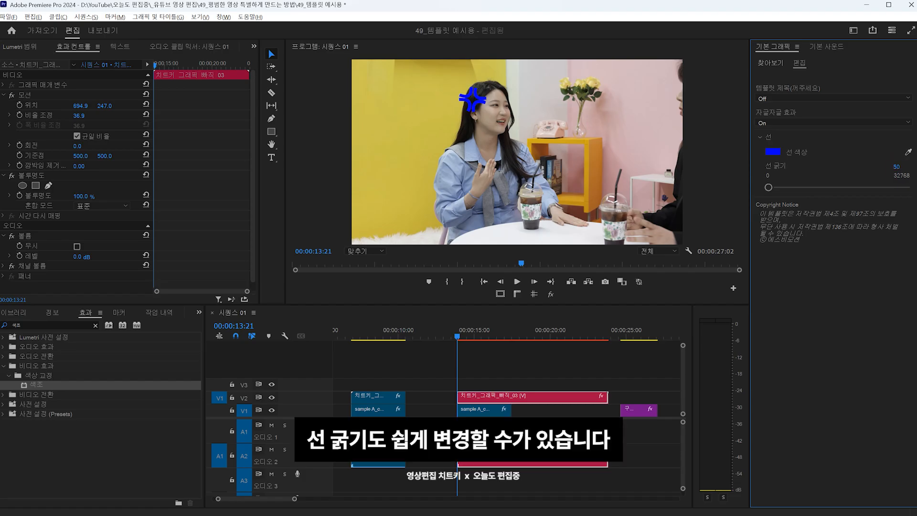
- Set the 빠직_03 graphic's line thickness to 10
left_click(909, 168)
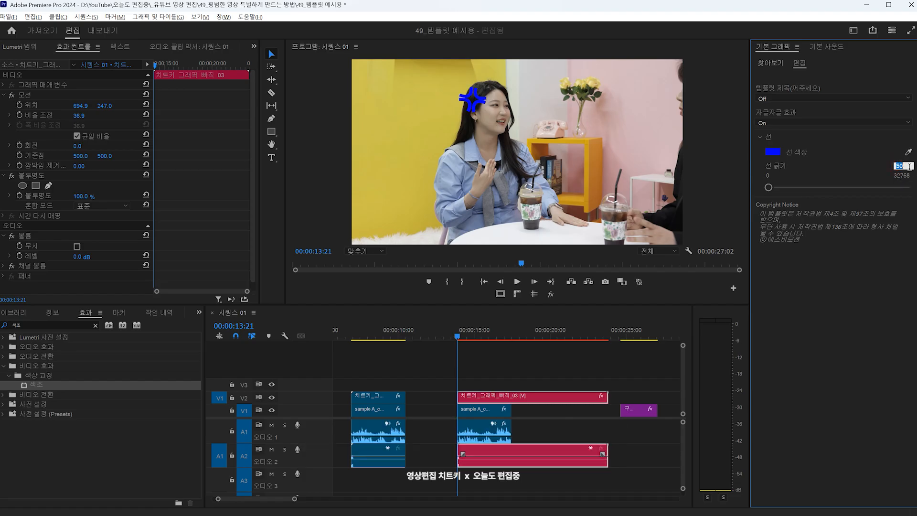
type("10")
key("Return")
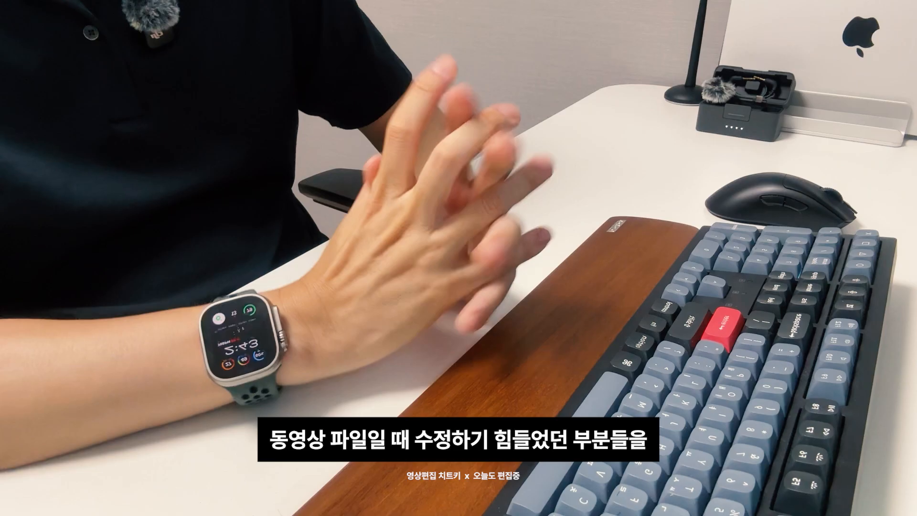